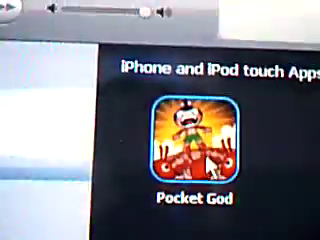
Choose Delete on the Pocket God app in the Applications library to raise the confirmation prompt.
right_click(220, 170)
left_click(255, 233)
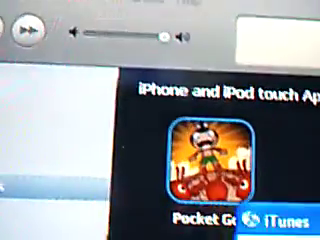